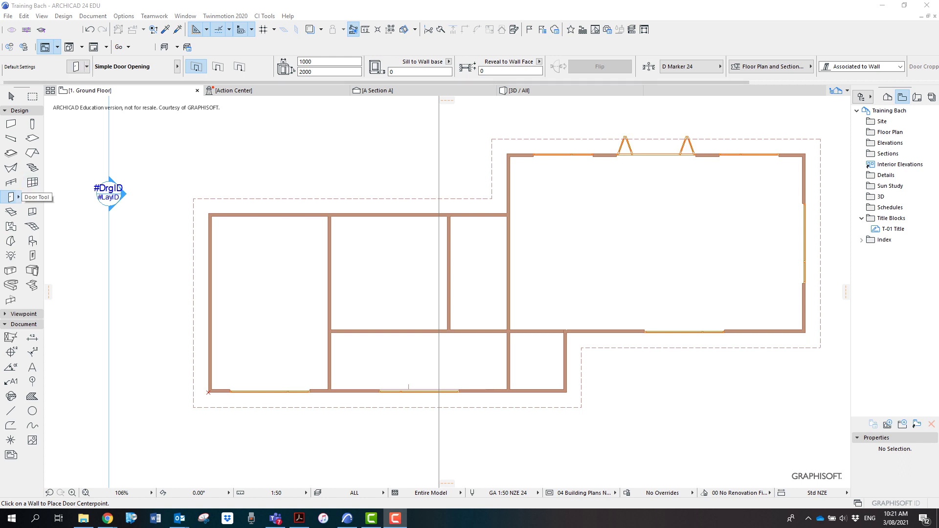
Open the default door settings and choose the CI Tools Door from the linked CI Tools Library 24
double_click(11, 196)
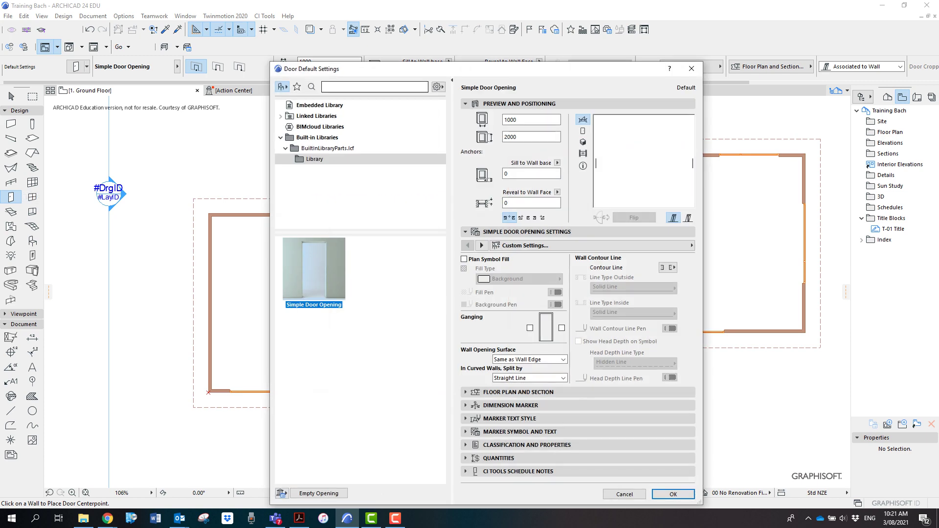
drag(510, 74, 512, 44)
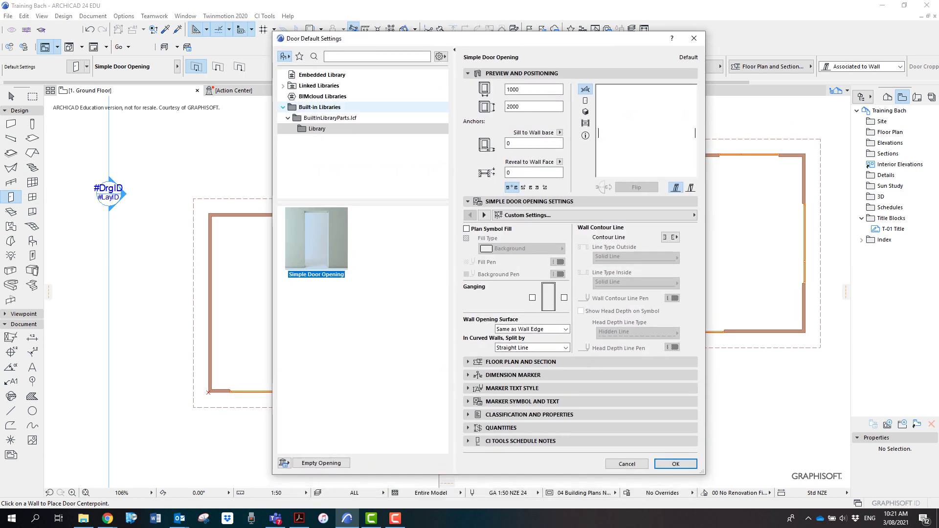
click(282, 107)
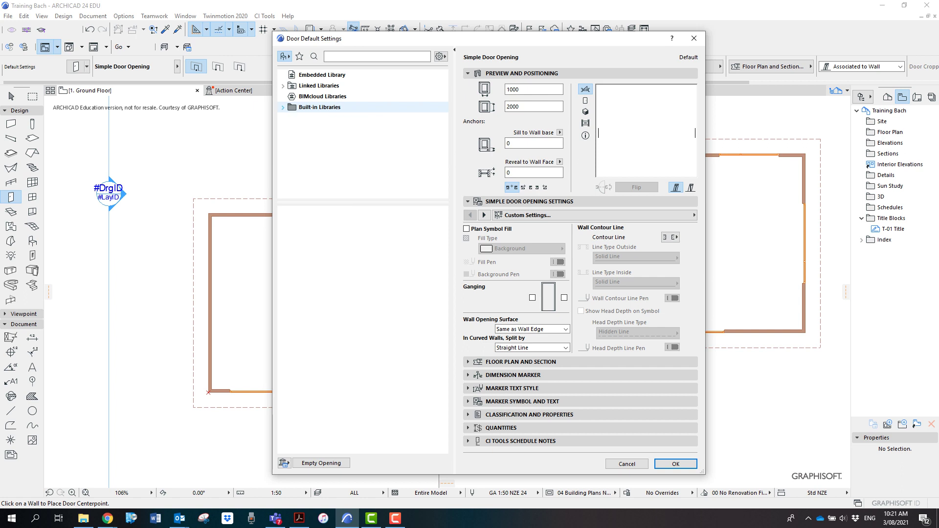
click(282, 107)
click(285, 57)
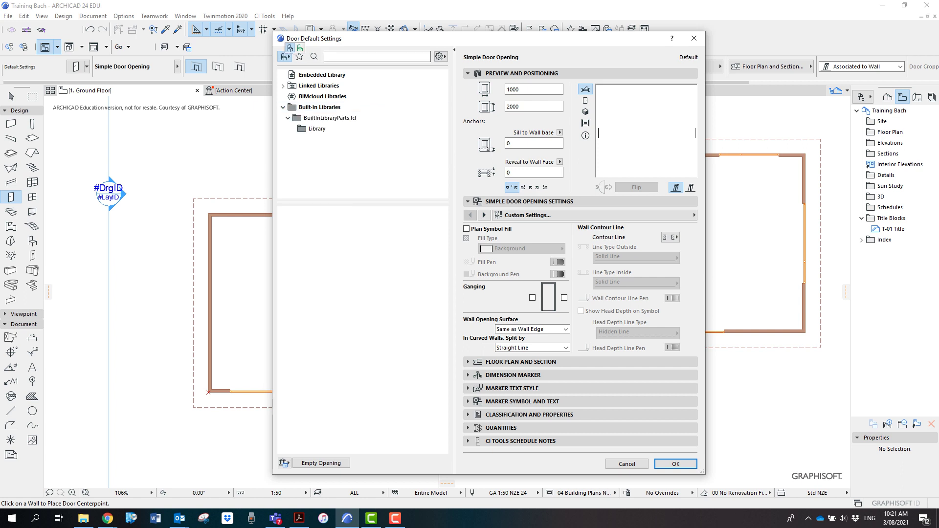
click(318, 75)
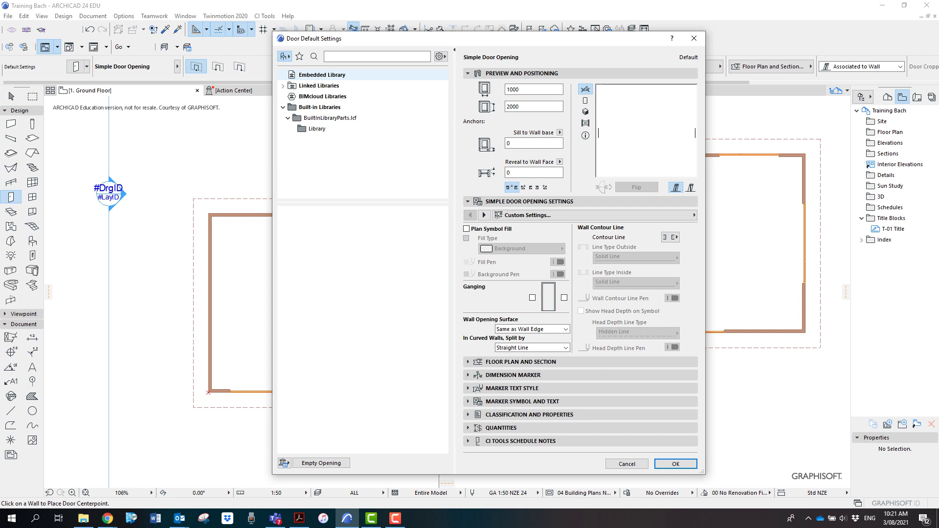
click(283, 86)
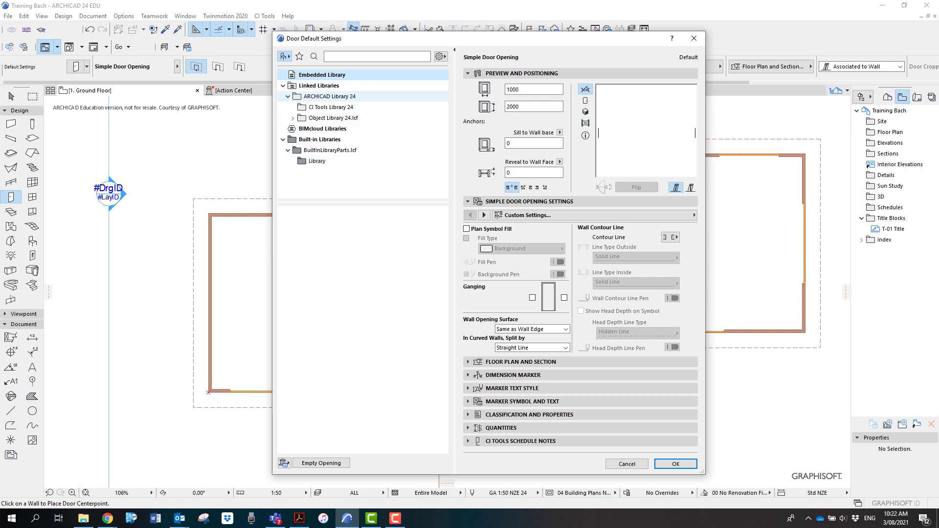
click(330, 107)
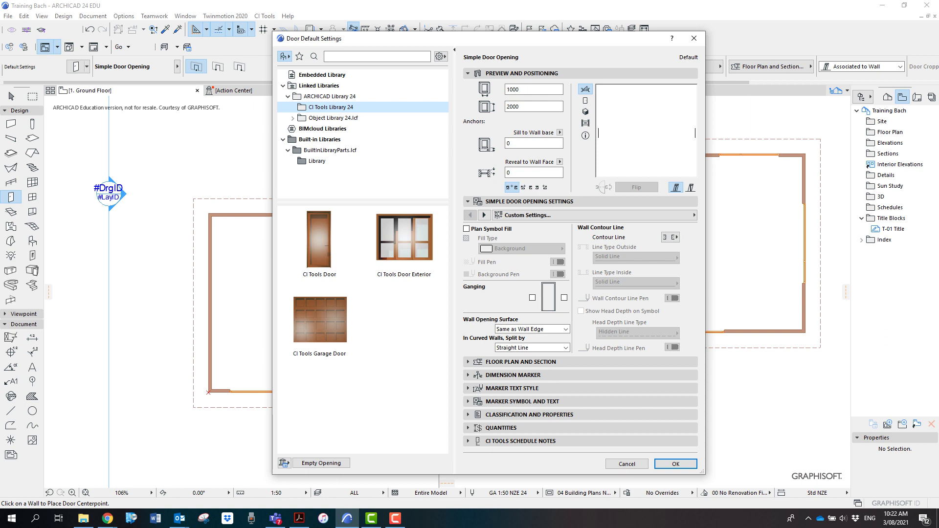
click(319, 242)
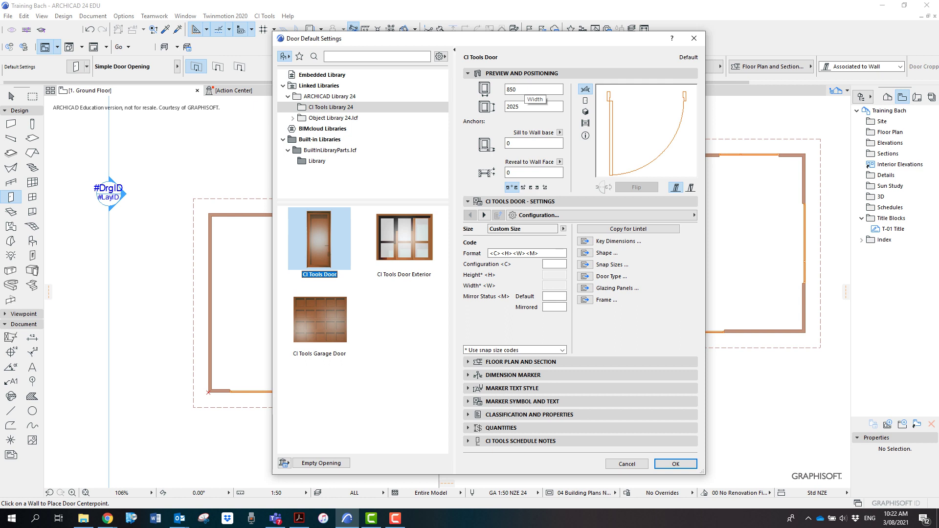
Set the default door's width to 760 mm and show its Door Type settings before accepting them
double_click(520, 89)
text(760)
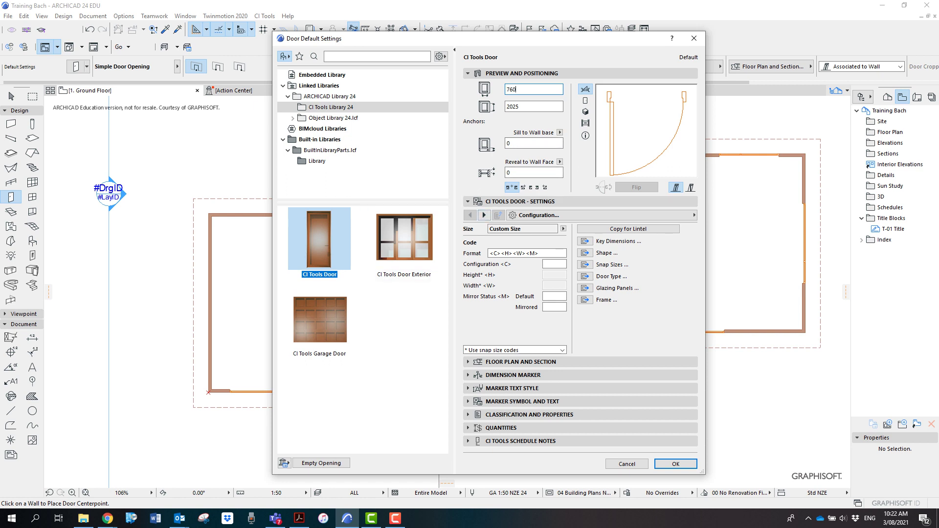
click(538, 74)
click(538, 86)
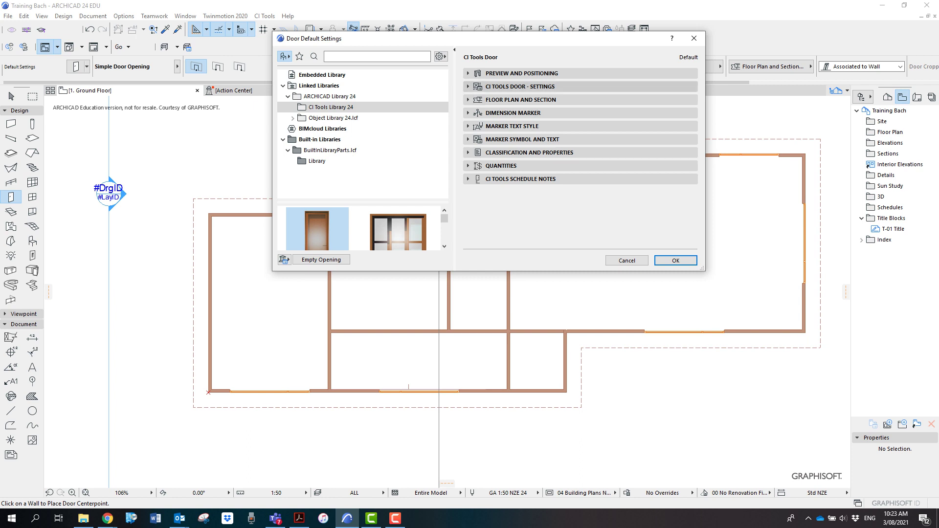
click(538, 86)
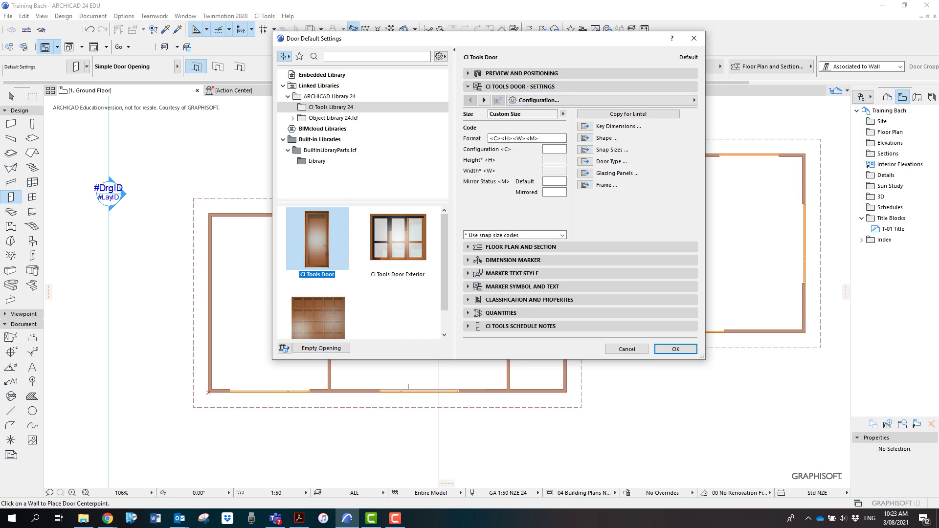
click(538, 100)
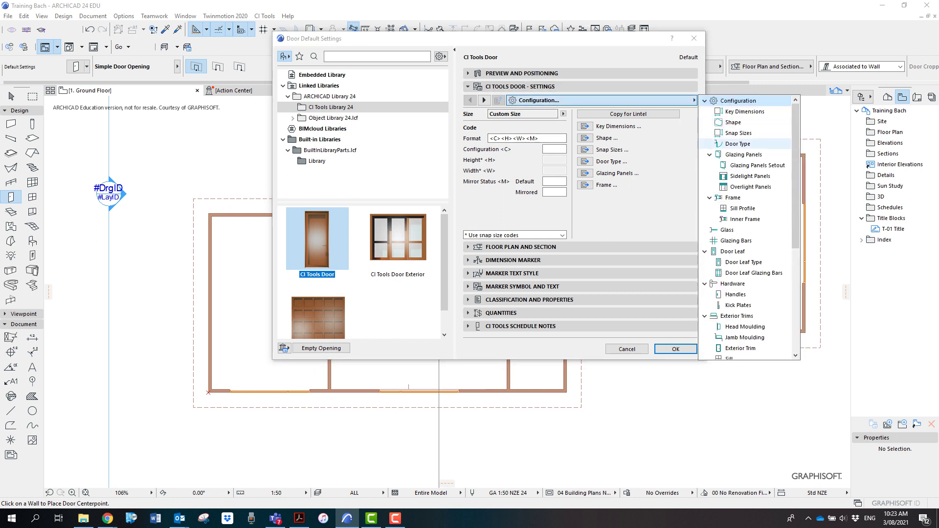
click(737, 143)
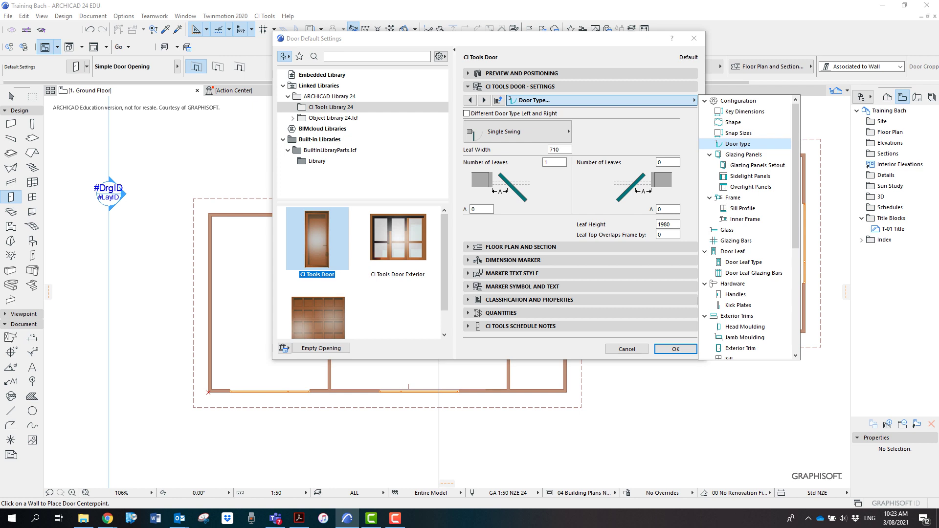
key(Escape)
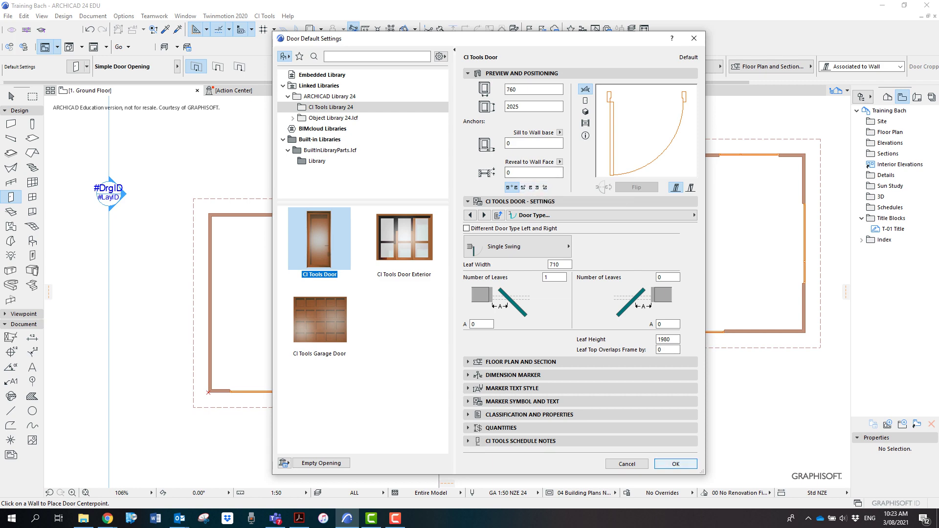
key(Return)
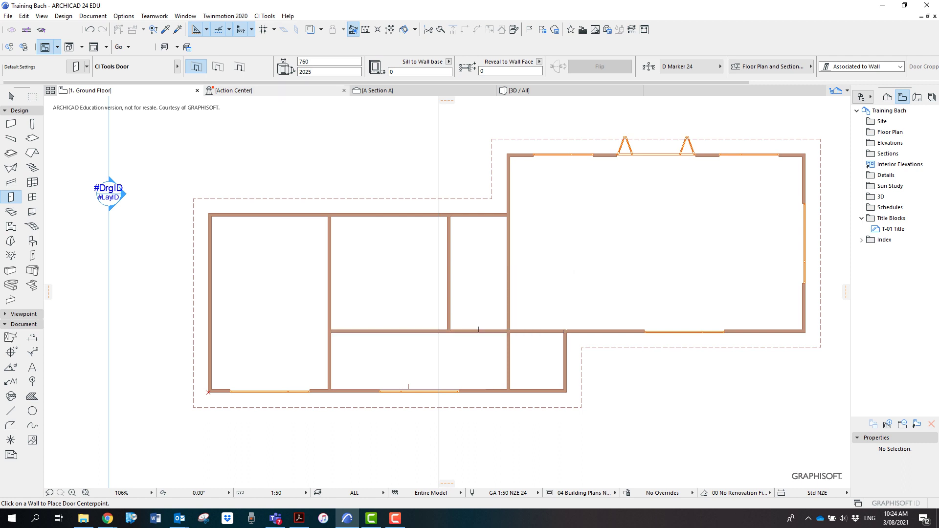
Place the door by its corner in the hallway's upper wall, 50 mm from the right-hand cross wall, hinged beside it and swinging into the narrow room
key(g)
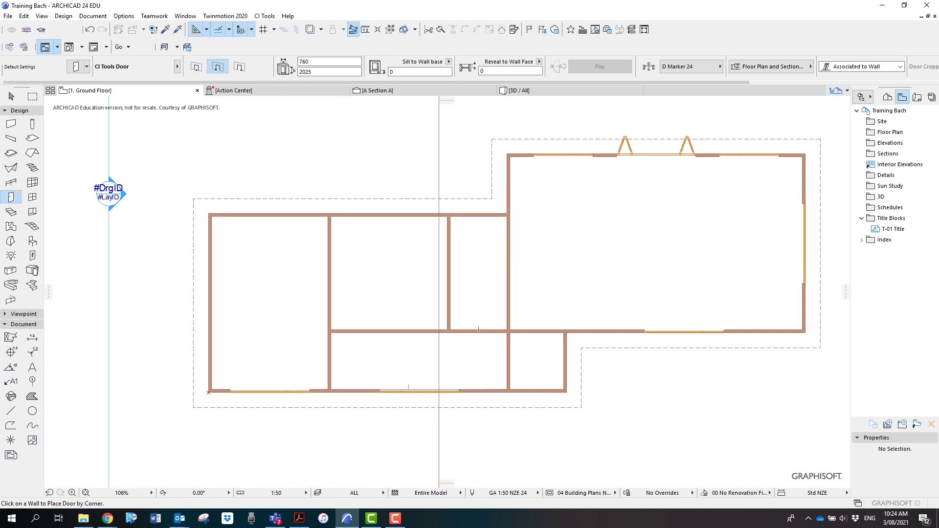
scroll(487, 336, up, 5)
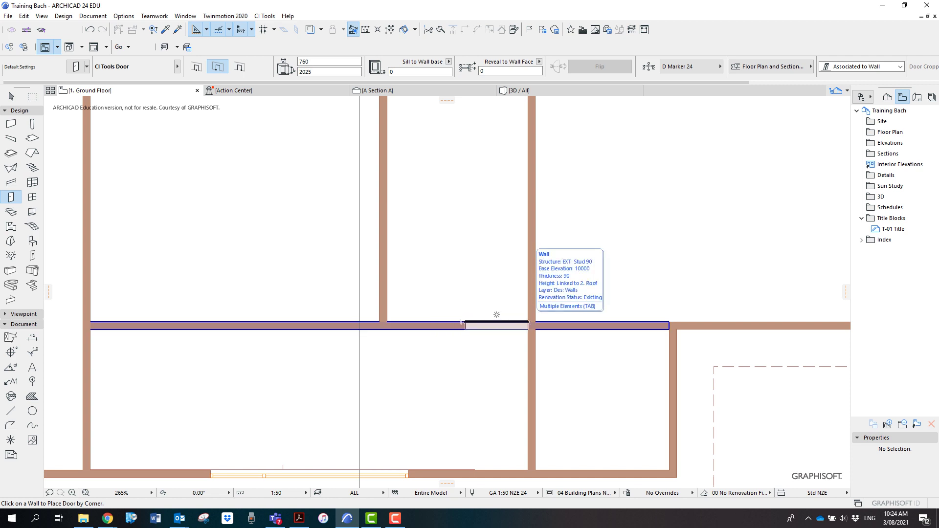
text(x5)
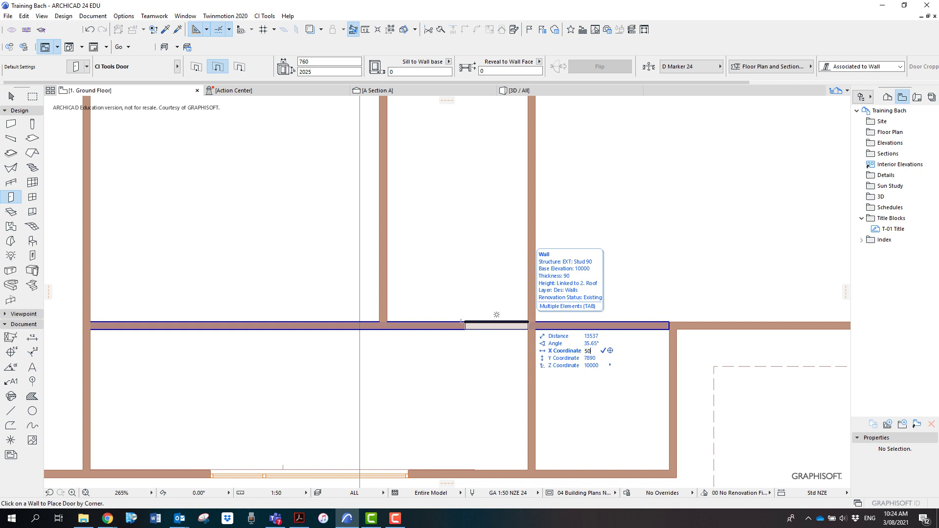
text(0)
key(Return)
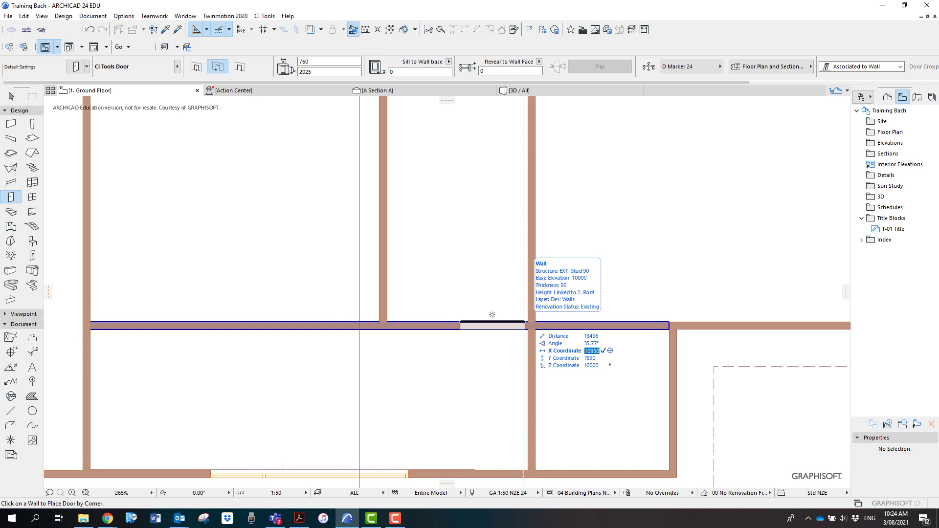
key(Return)
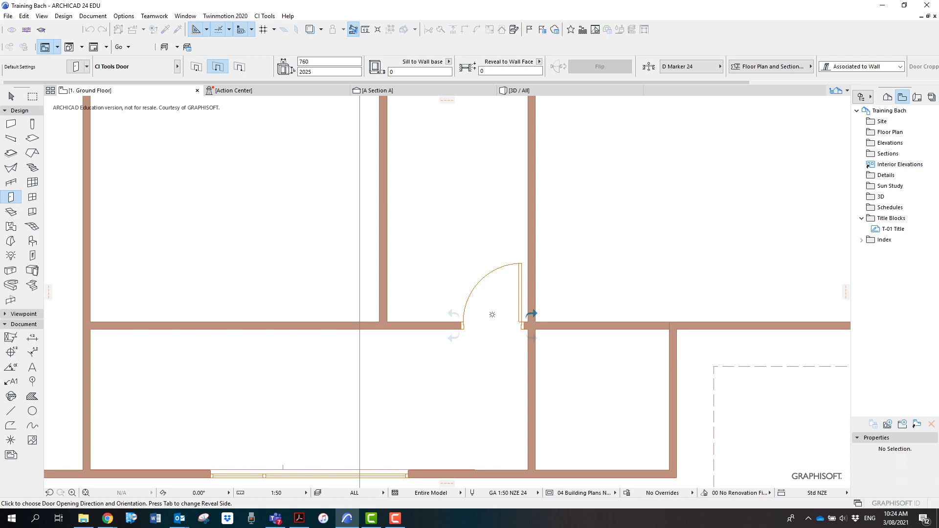
click(492, 315)
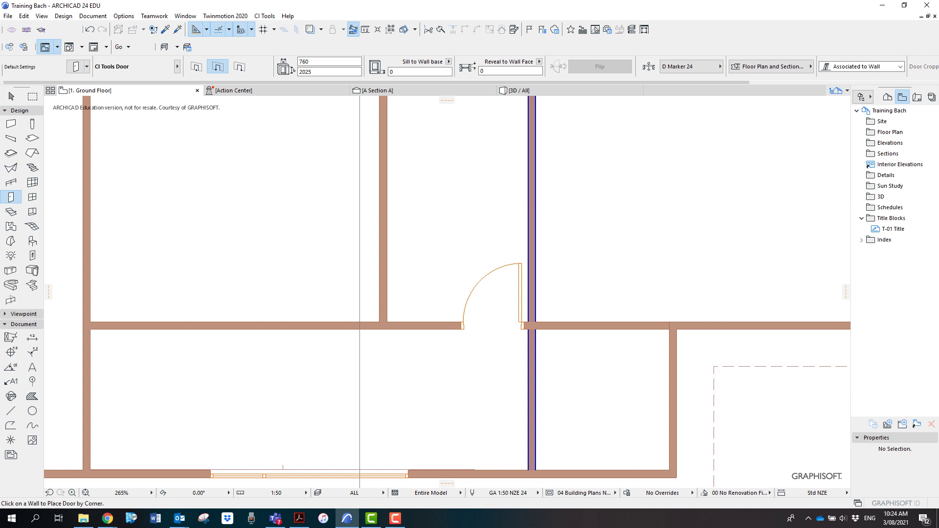
Set the default door's width to 810 mm
scroll(492, 315, down, 2)
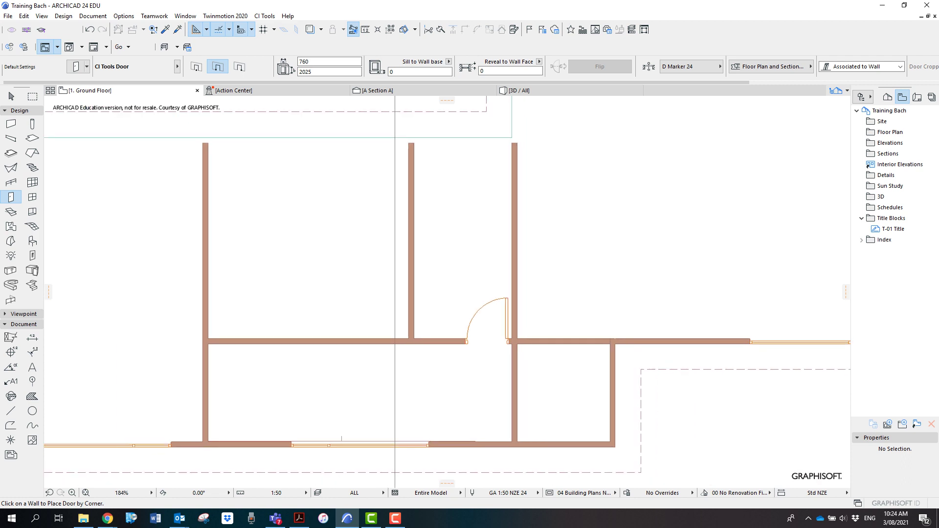
middle_drag(492, 315, 636, 313)
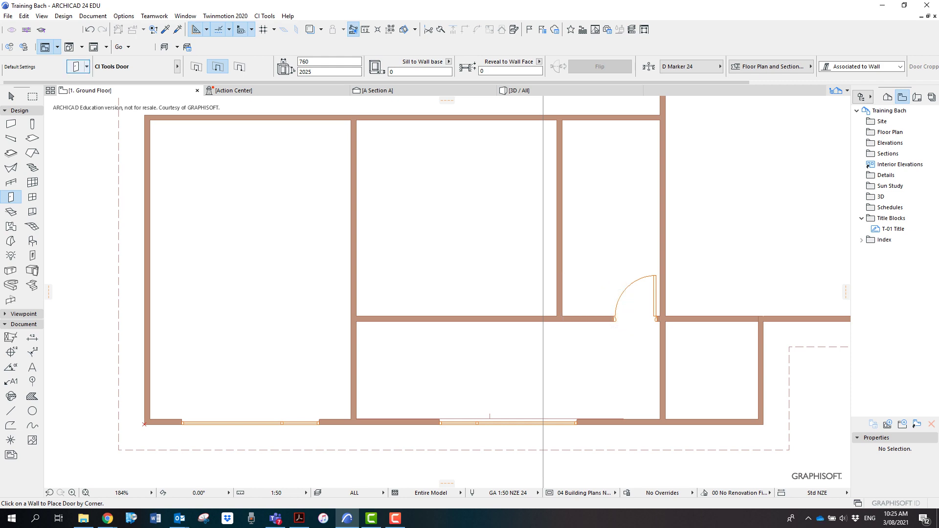
click(76, 66)
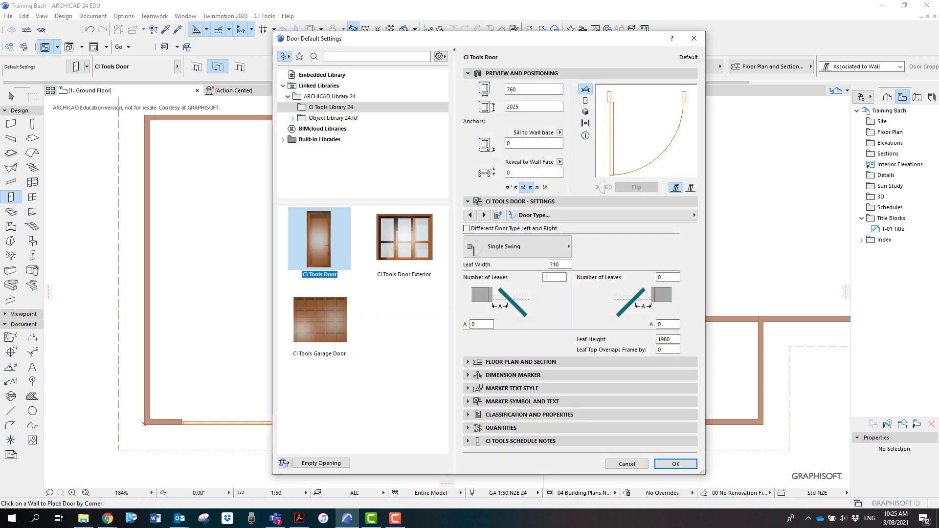
drag(391, 38, 455, 91)
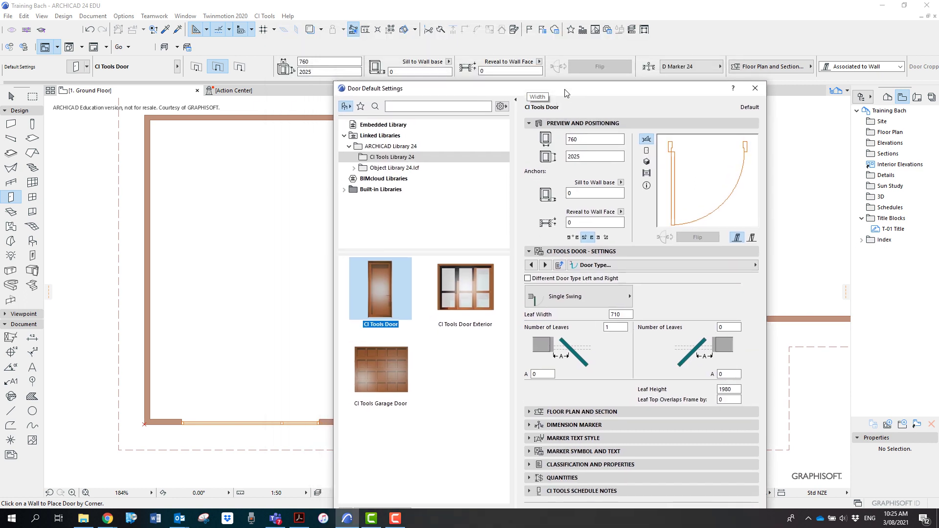
click(597, 142)
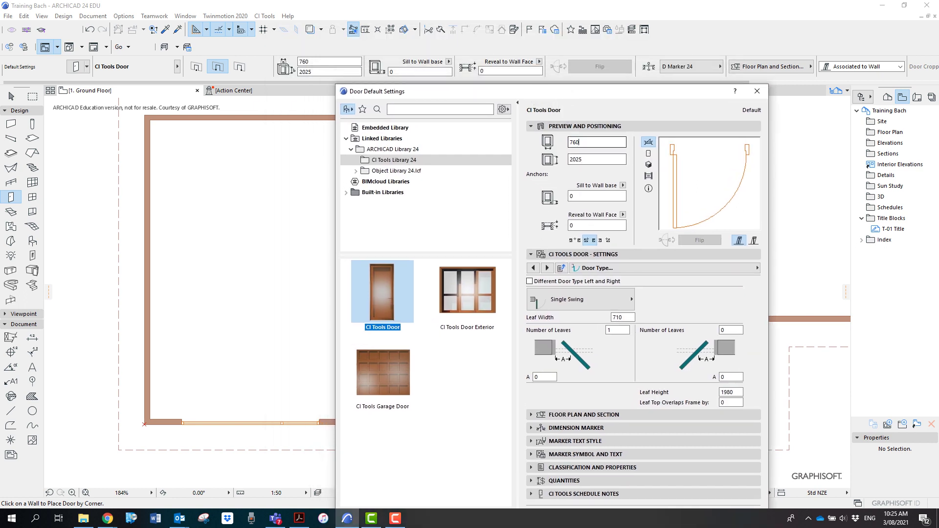
text(810)
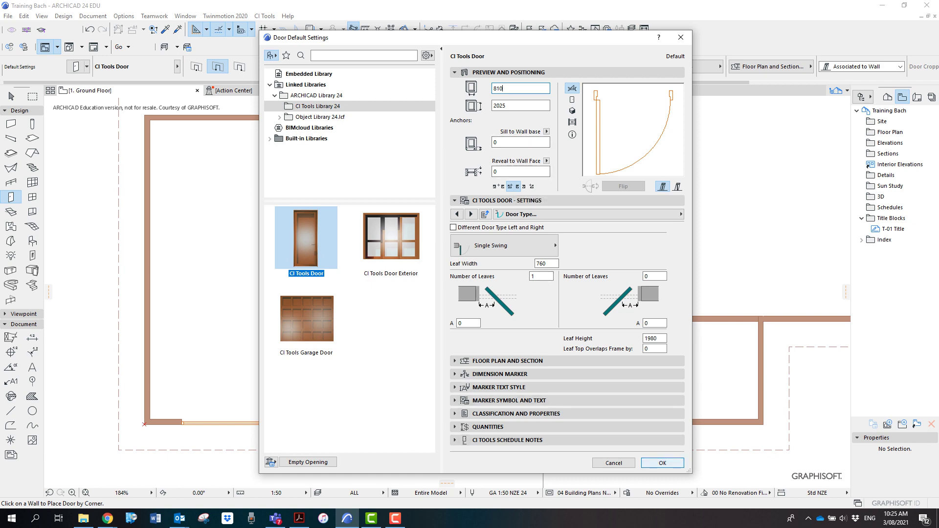
key(Return)
Place the 810 mm door by its corner just left of the partition in the hallway's upper wall, hinged left and swinging into the middle room
scroll(540, 313, up, 3)
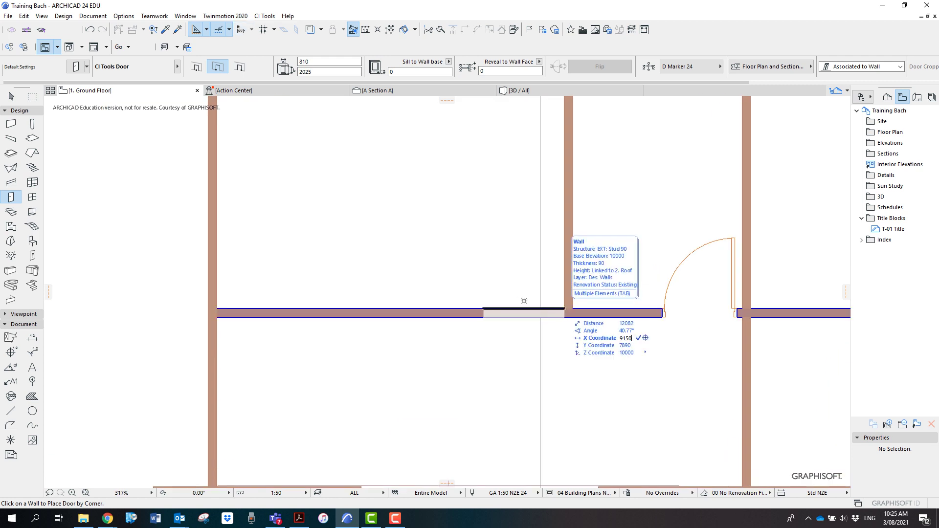
click(540, 313)
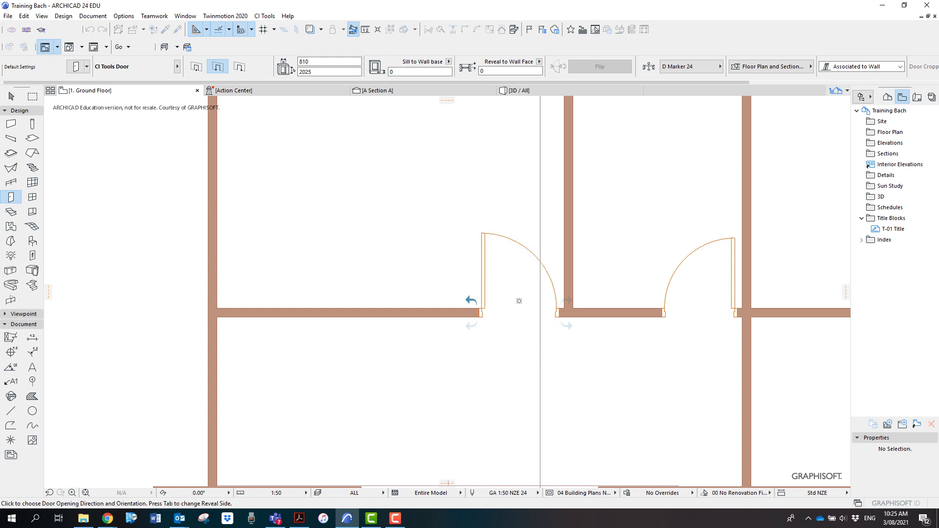
click(519, 302)
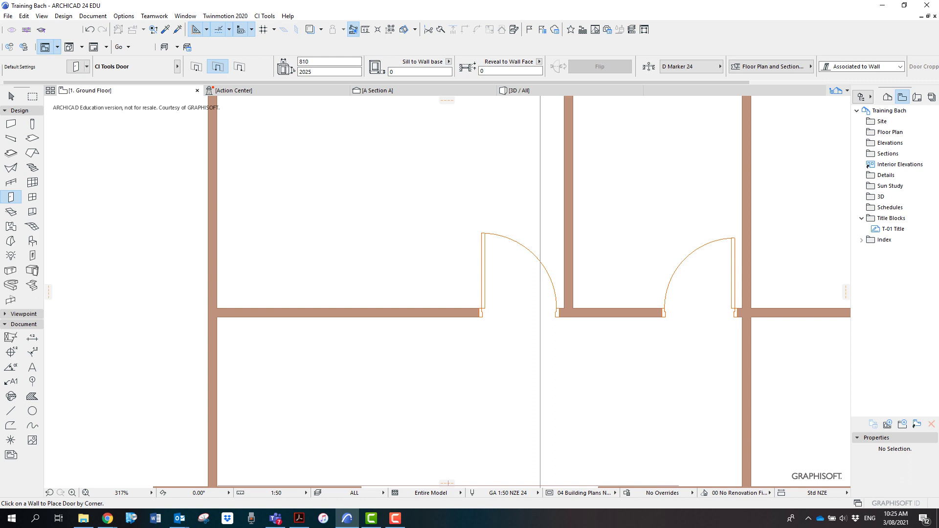
Switch to center anchoring and place an 810 mm door midway along the hallway's left end wall, hinged at its lower jamb and swinging into the left room
scroll(722, 217, down, 1)
scroll(721, 217, down, 1)
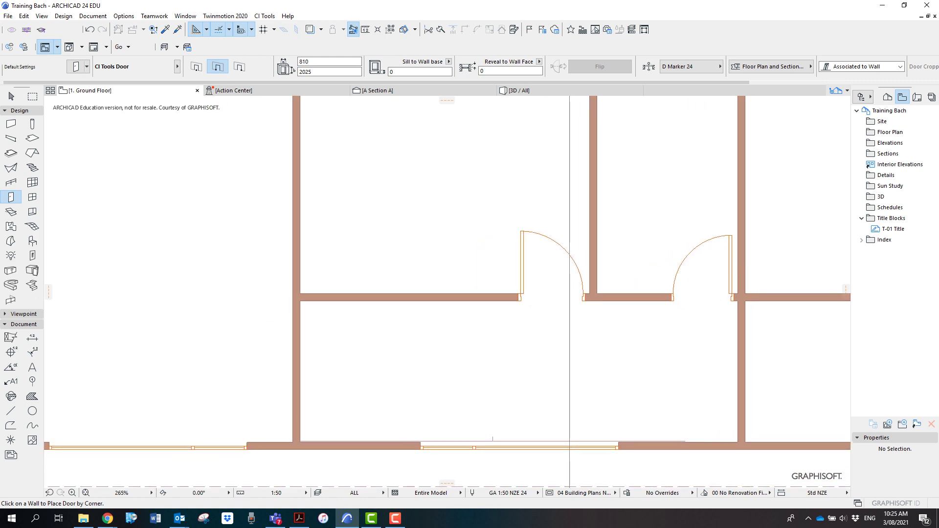
middle_drag(570, 245, 597, 206)
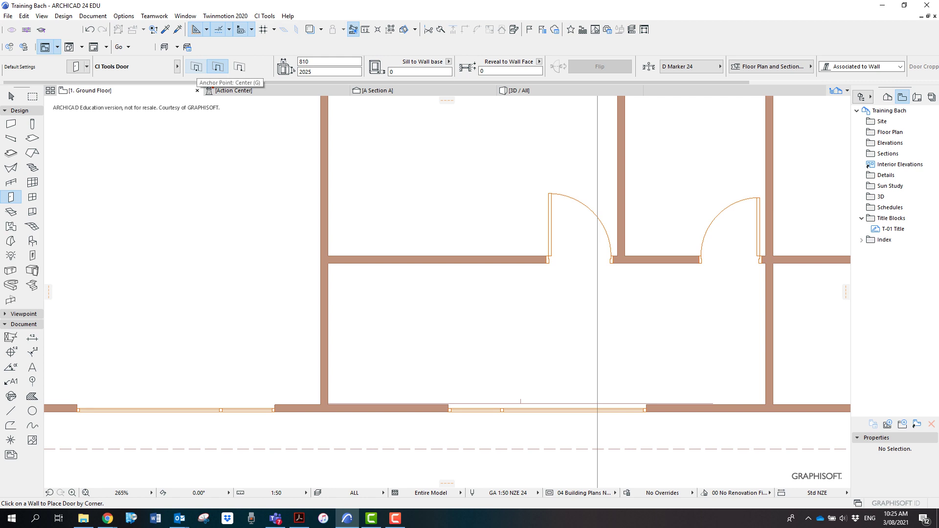
click(196, 67)
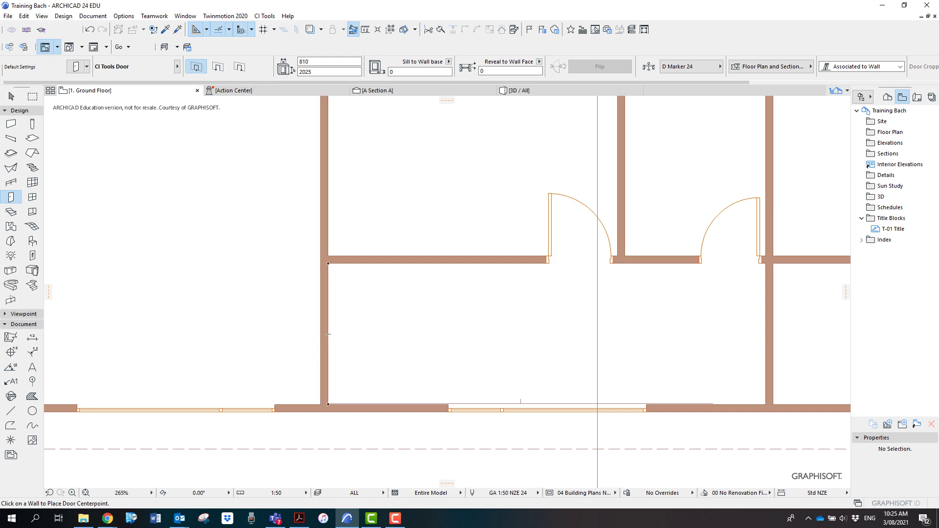
click(326, 334)
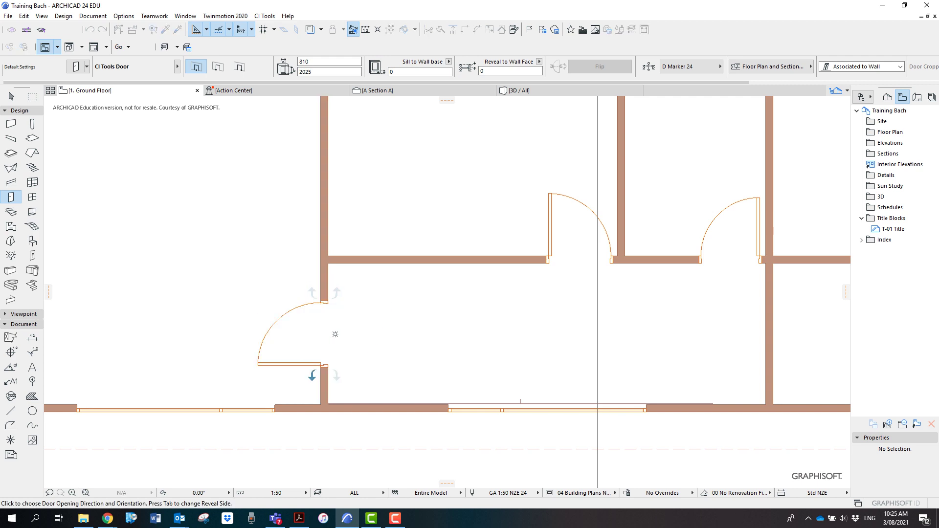
click(312, 375)
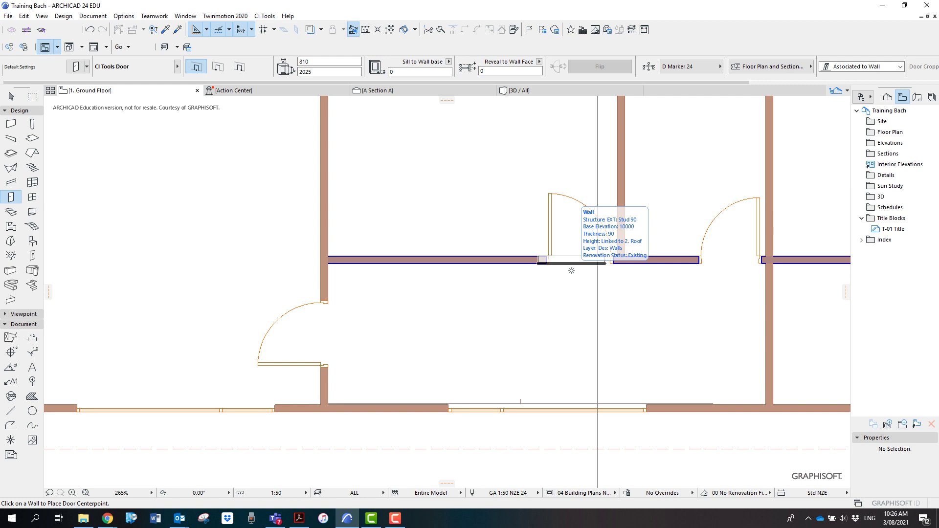
Display the plan with the 03 Building Plans Markers model view option to check the door markers, and restore 04 Building Plans No Markers
click(571, 259)
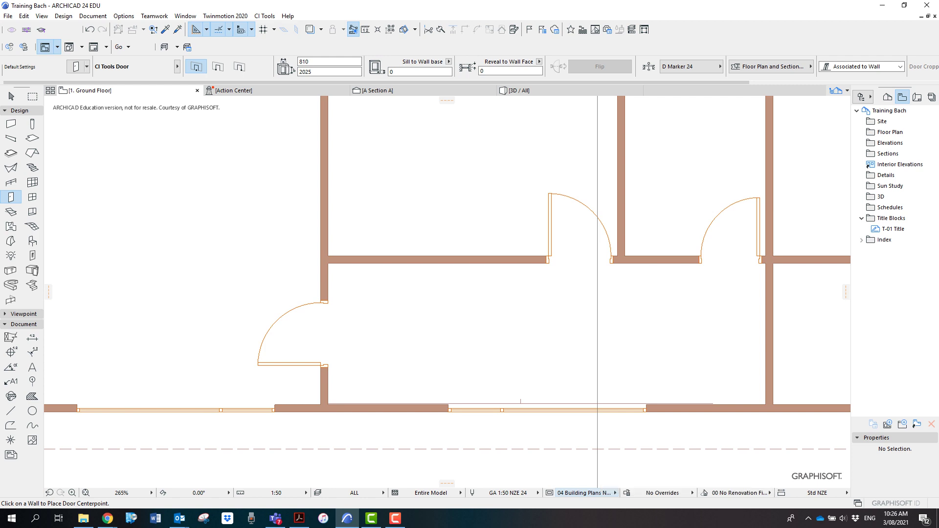
click(585, 493)
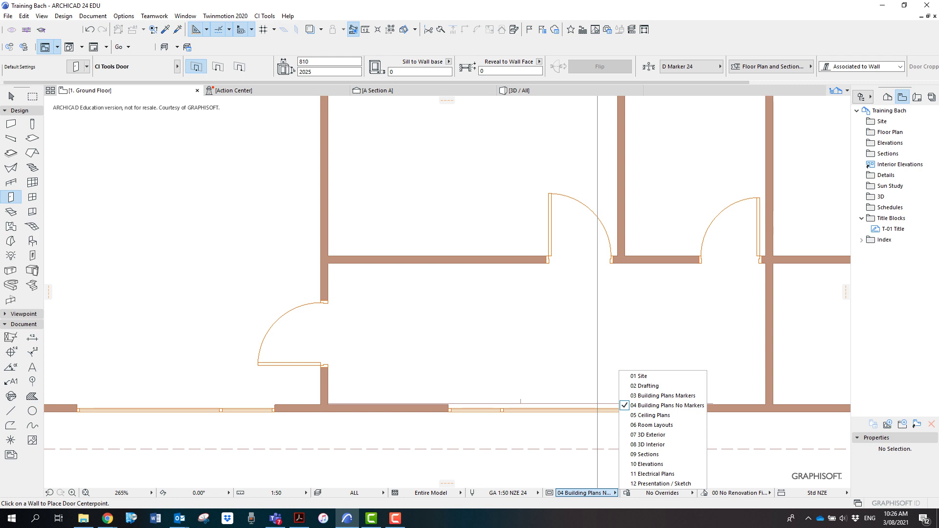
click(662, 395)
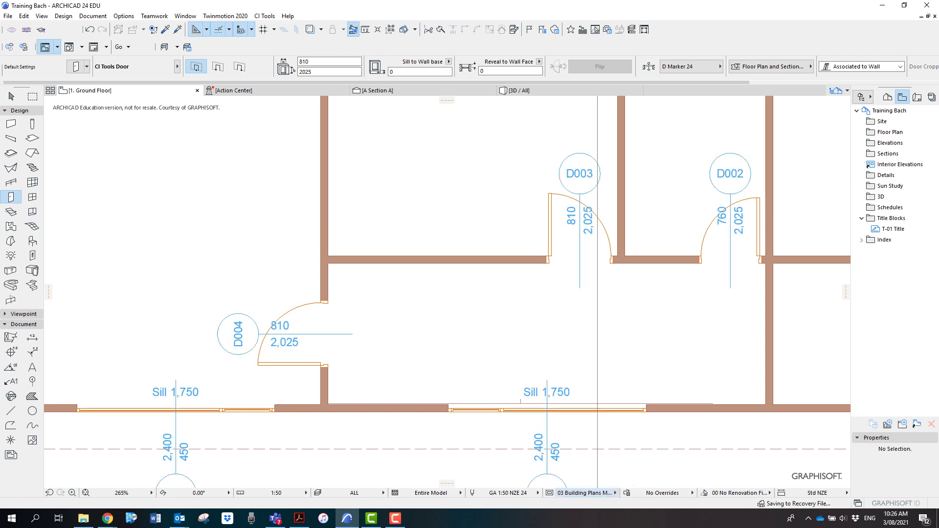
scroll(606, 375, down, 2)
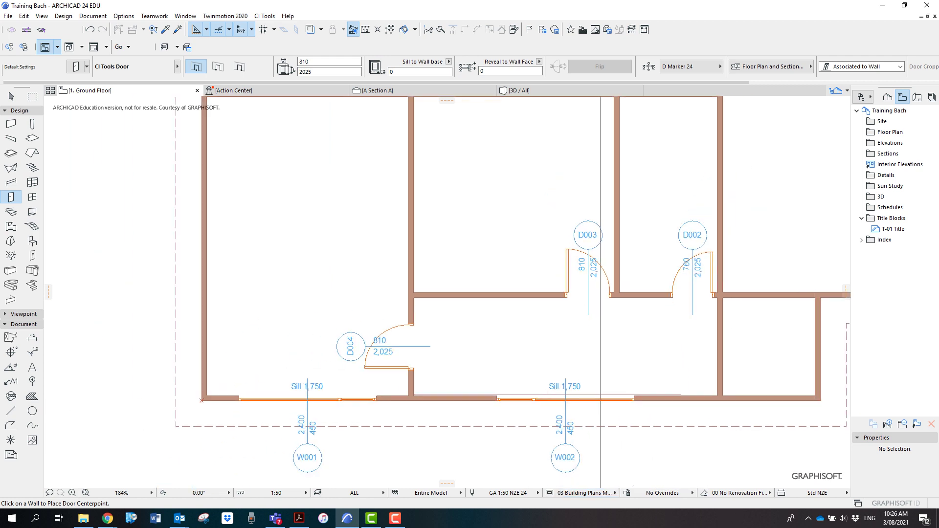
middle_drag(661, 262, 585, 236)
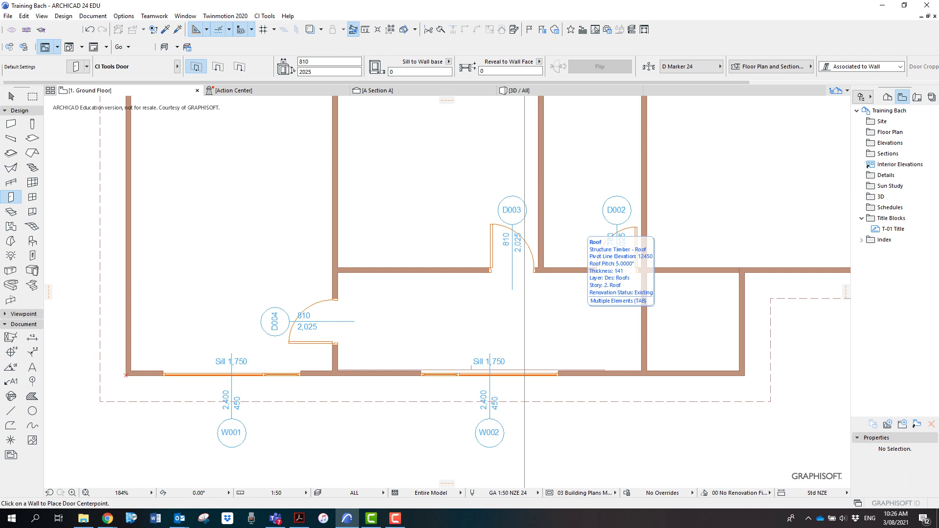
click(584, 493)
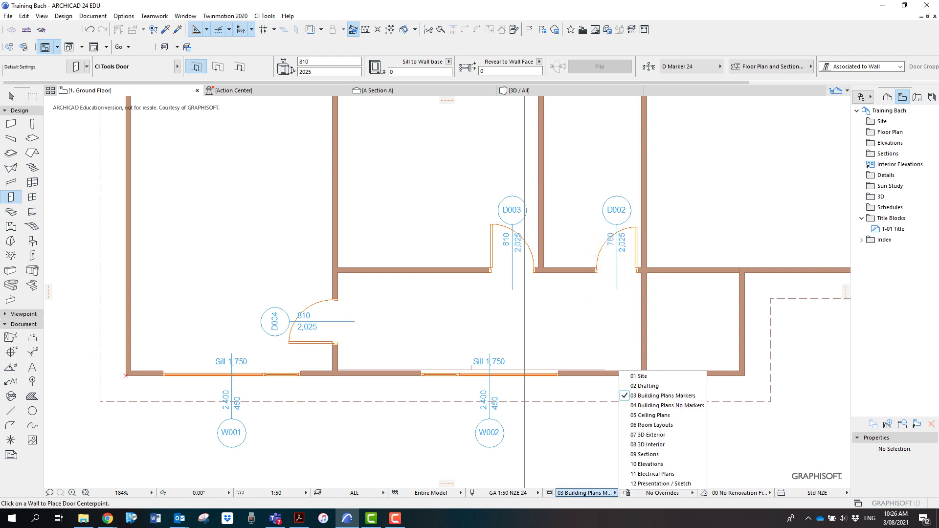
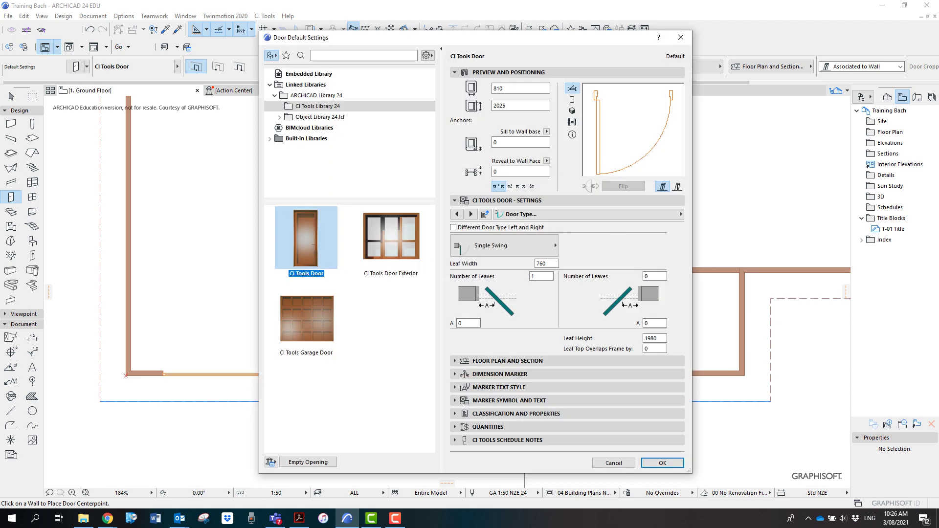
Search the door library for "empty" and make the Empty Door the default door type
click(301, 55)
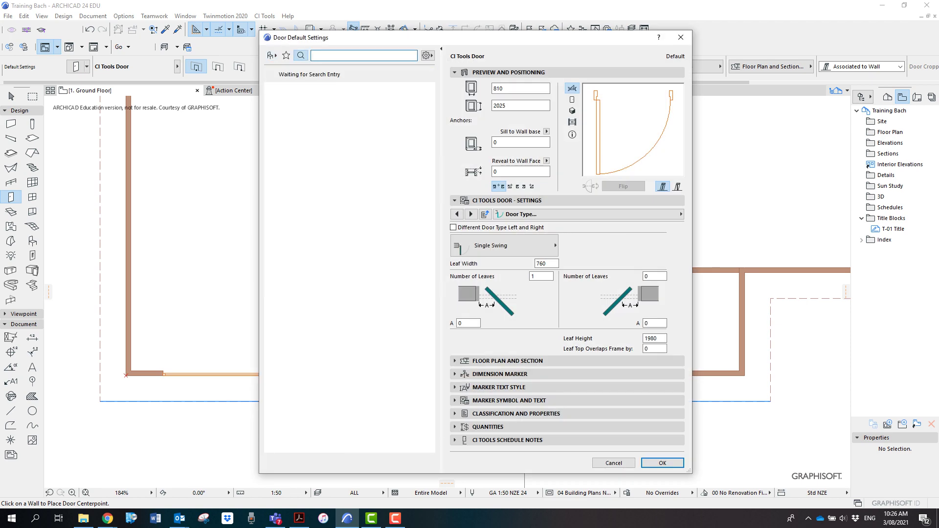
text(empty)
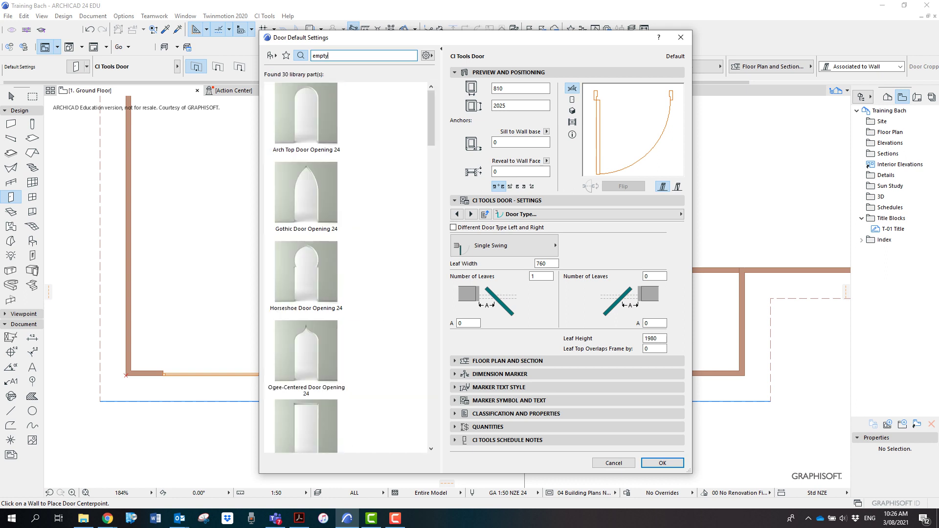
scroll(347, 266, down, 1)
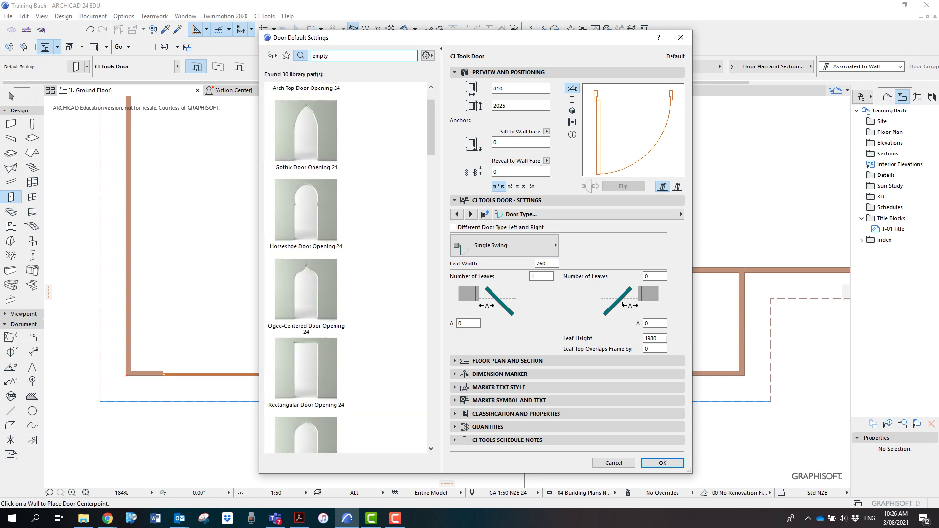
scroll(347, 267, down, 1)
scroll(348, 266, down, 10)
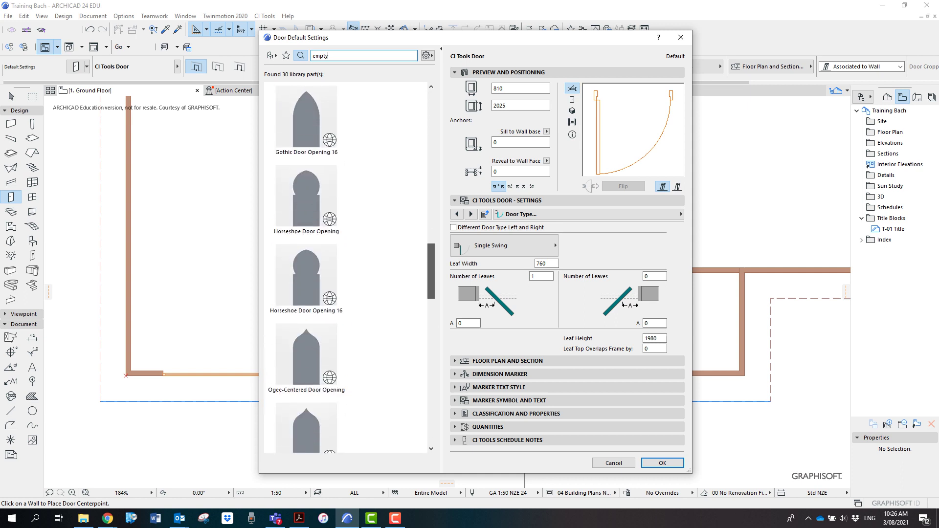
scroll(347, 267, up, 6)
scroll(306, 161, up, 1)
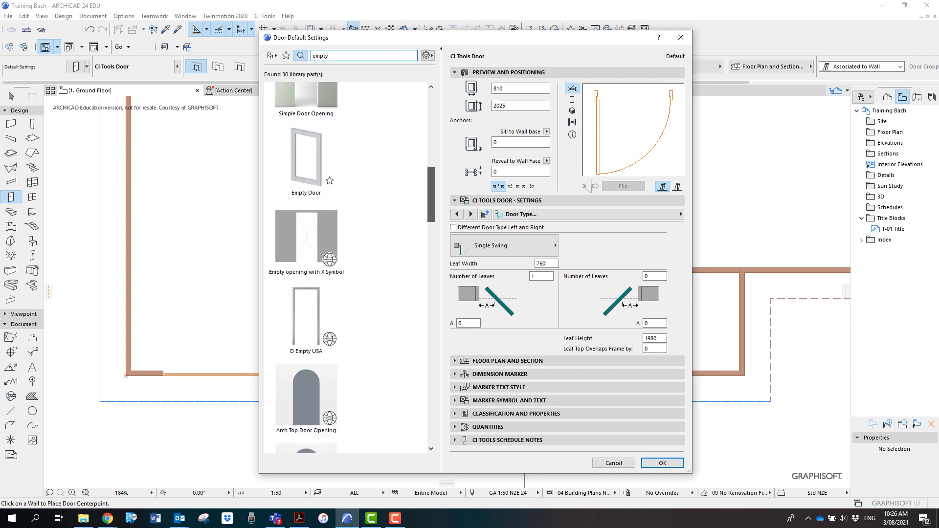
click(306, 161)
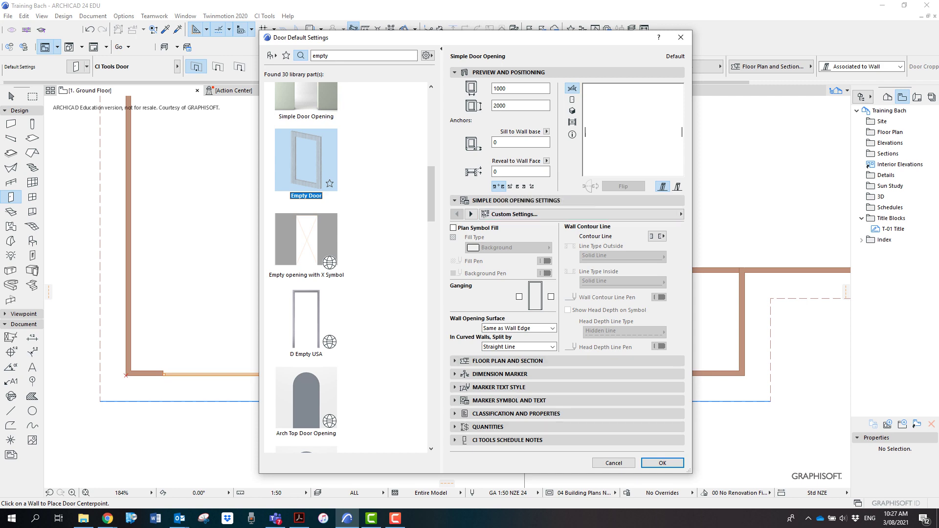
click(662, 463)
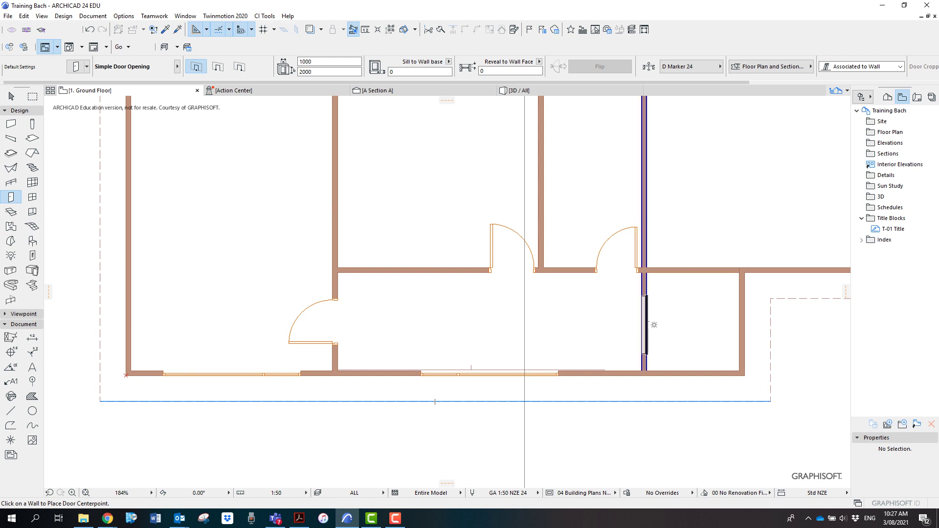
Place a 1000 x 2000 mm empty opening midway along the hallway's right end wall, leading into the small room
click(654, 321)
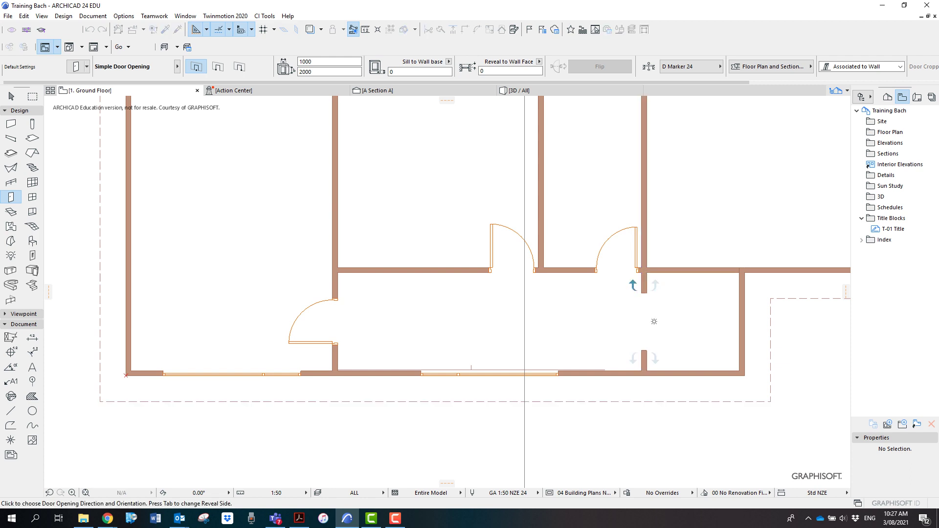
click(654, 321)
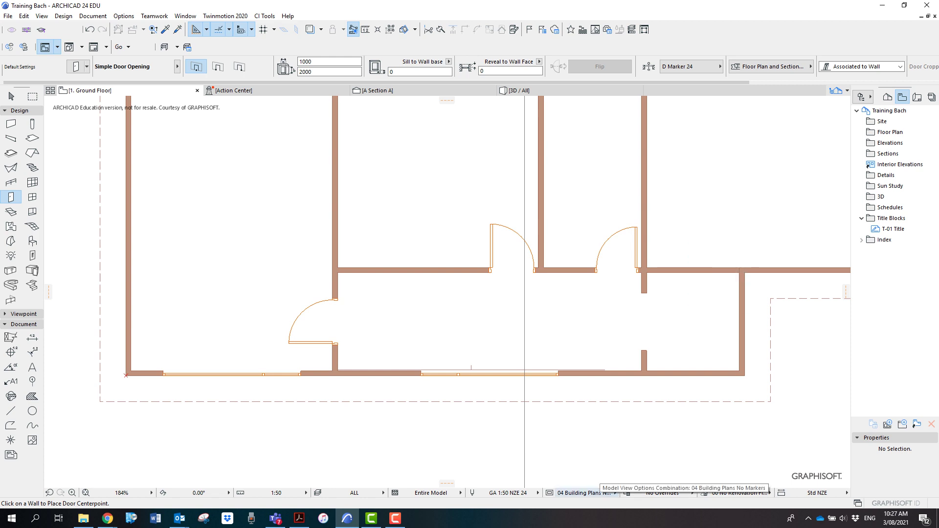
Show 03 Building Plans Markers to check the new opening's marker, and return to 04 Building Plans No Markers
click(585, 493)
click(655, 396)
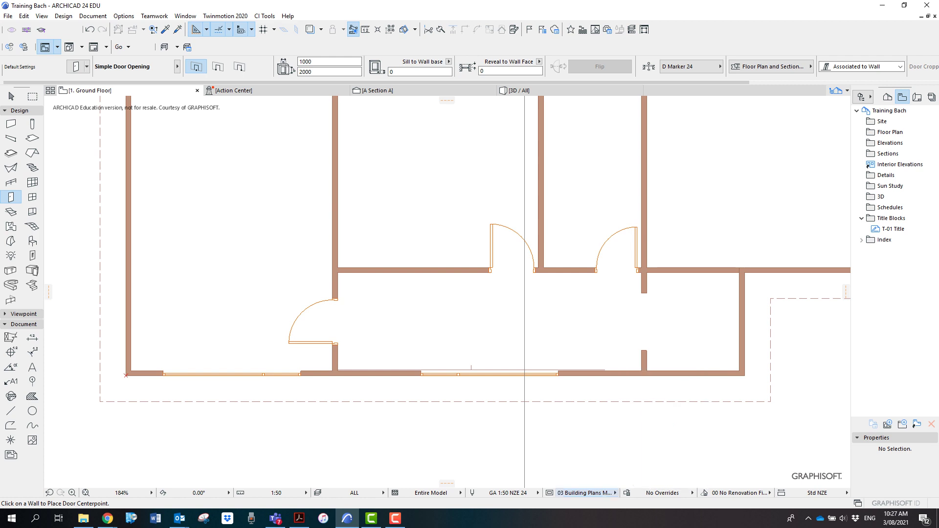
click(585, 493)
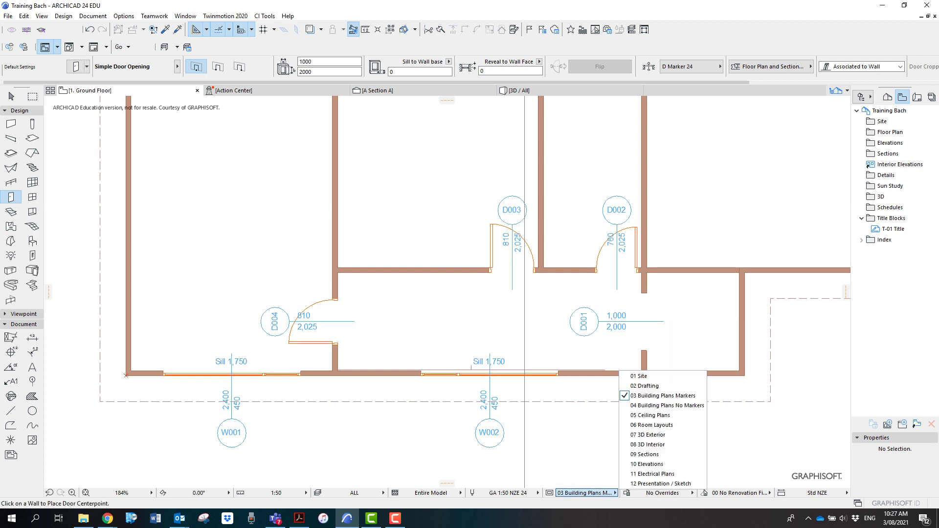
click(665, 406)
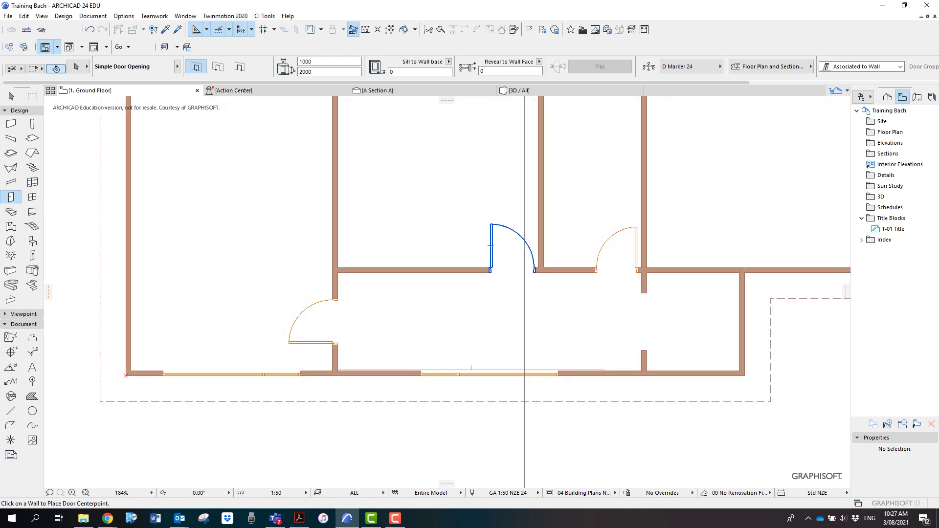
Try converting the middle room's 810 mm door into an empty opening, and undo the change
shift+click(525, 242)
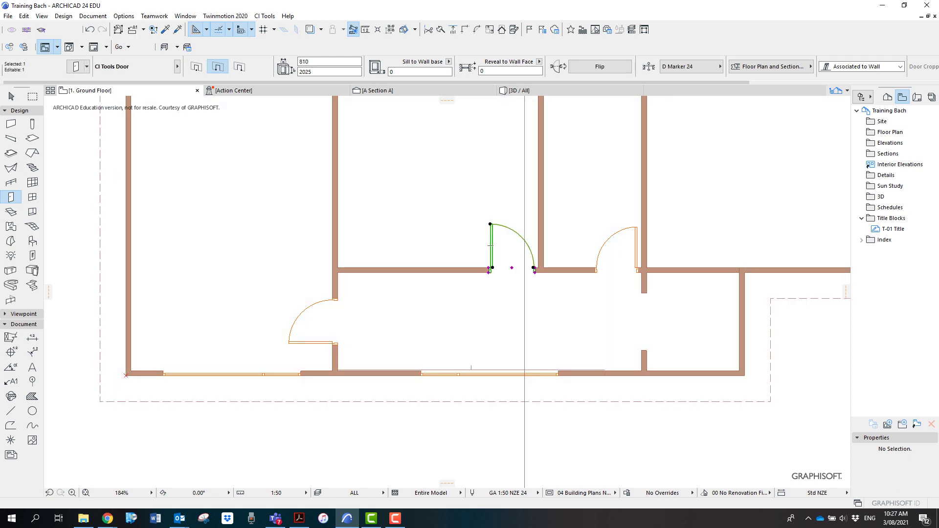
click(177, 66)
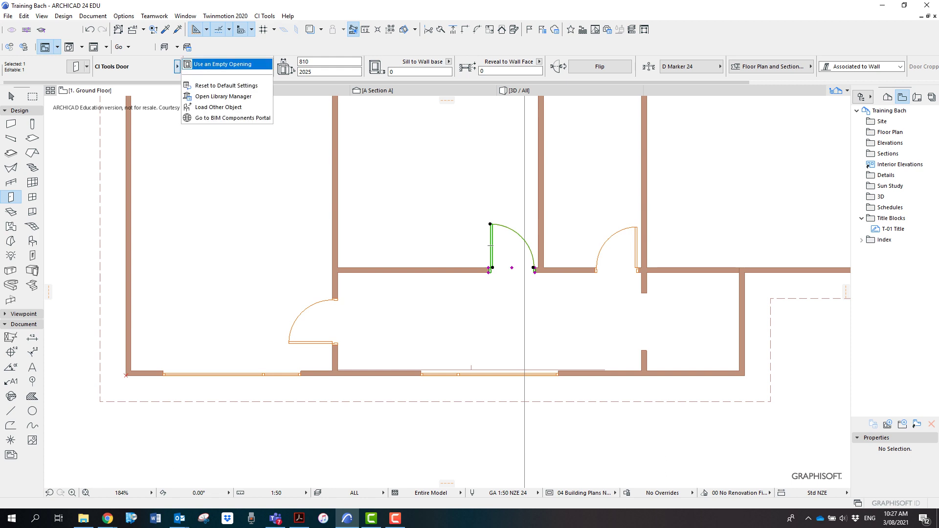
click(222, 64)
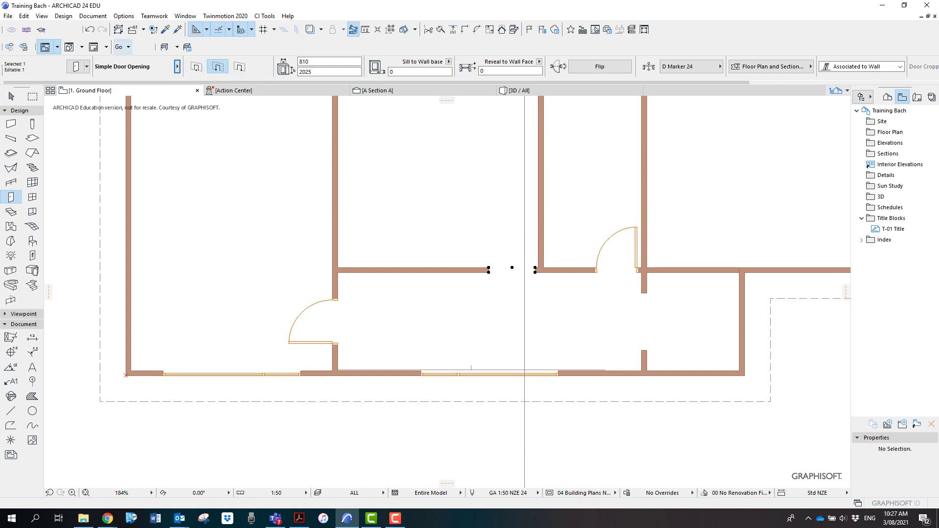
click(90, 29)
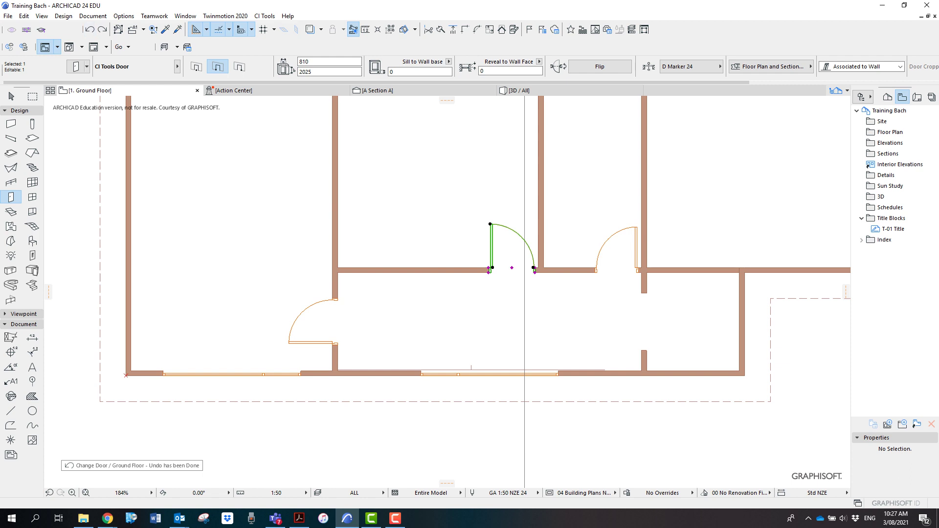